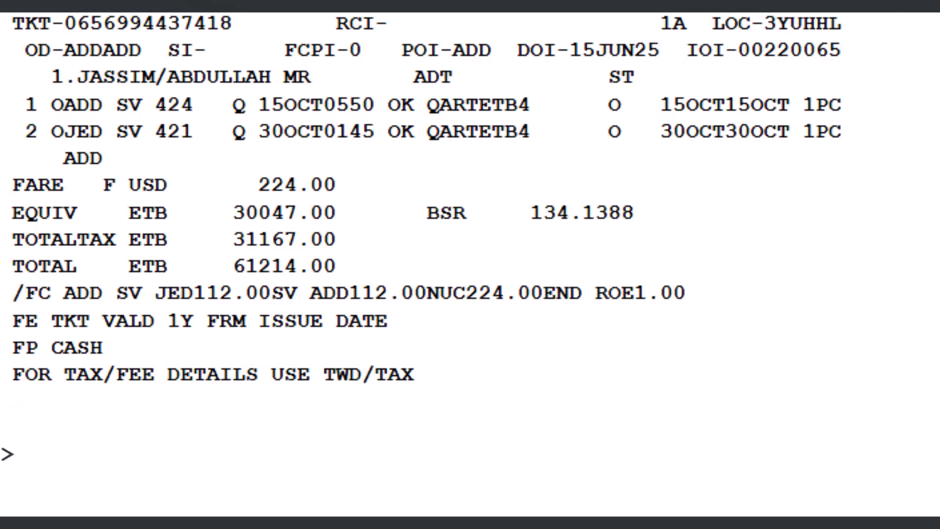
Step: Retrieve the passenger's booking record with RT and its record locator
type("RT")
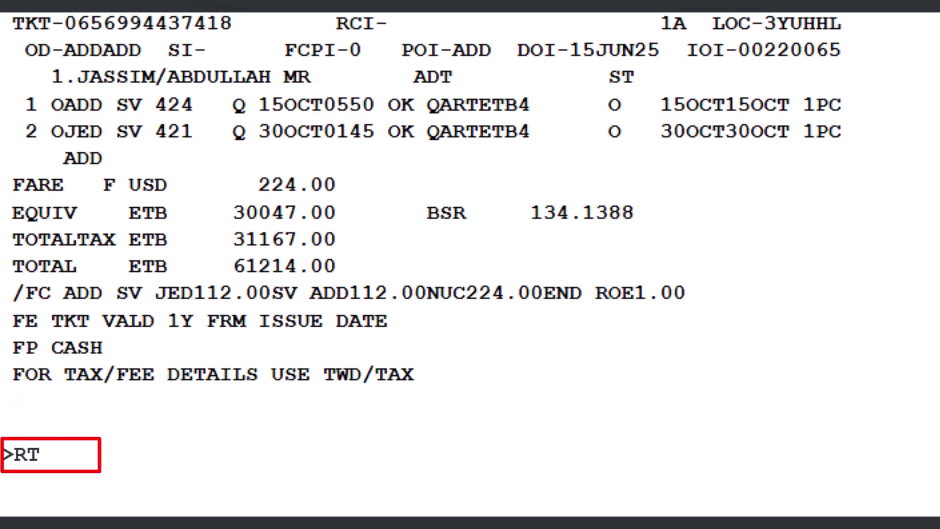
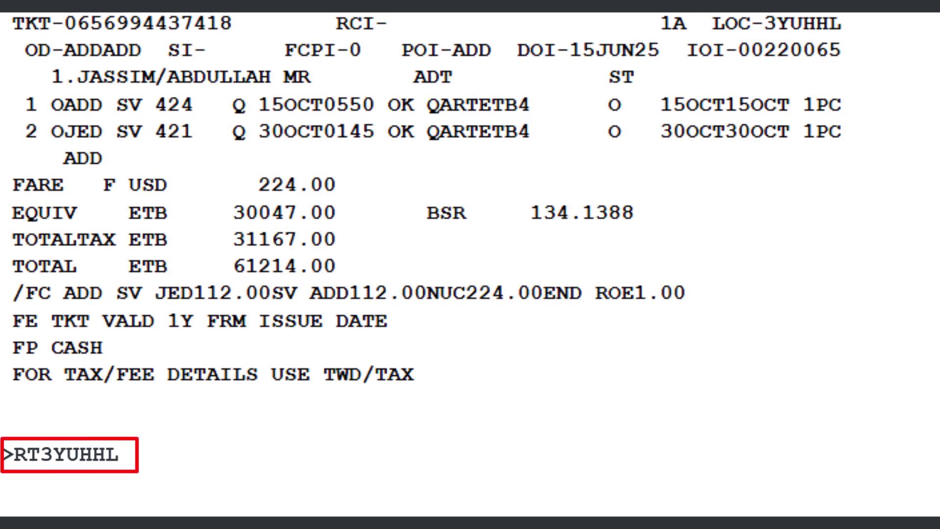
key("Return")
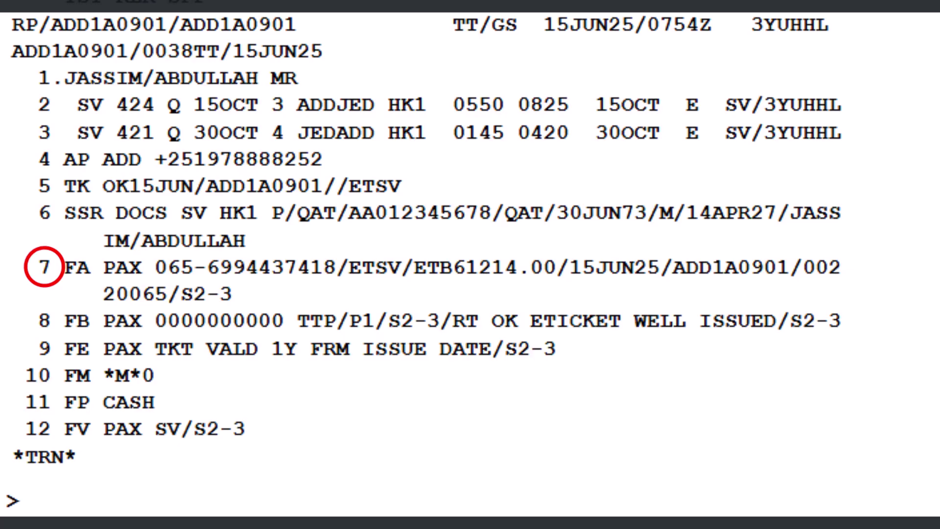
Step: Void the e-ticket on booking line 7 with TRDC/L7
type("TRDC/")
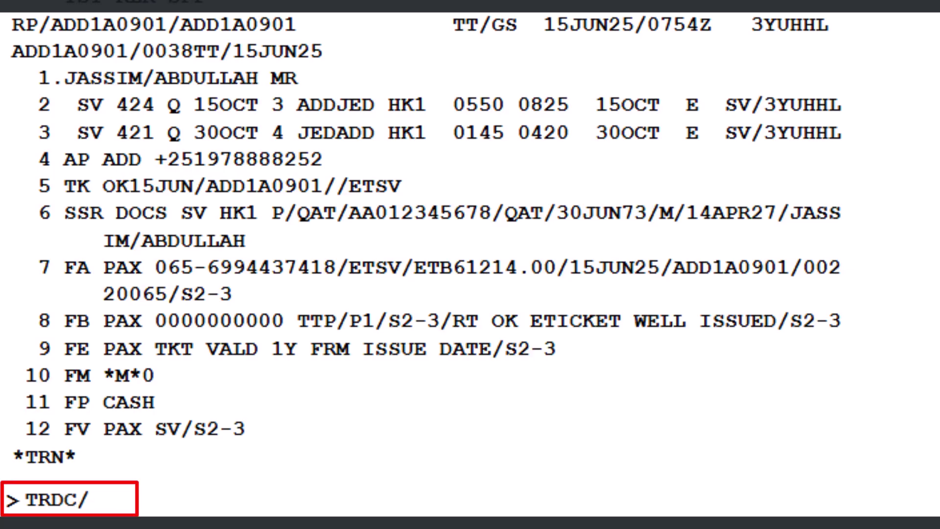
type("L7")
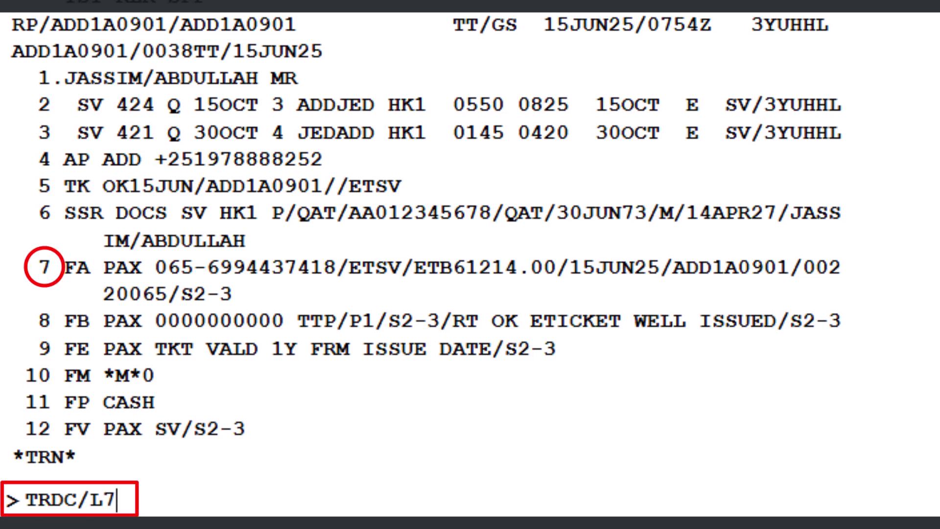
key("Return")
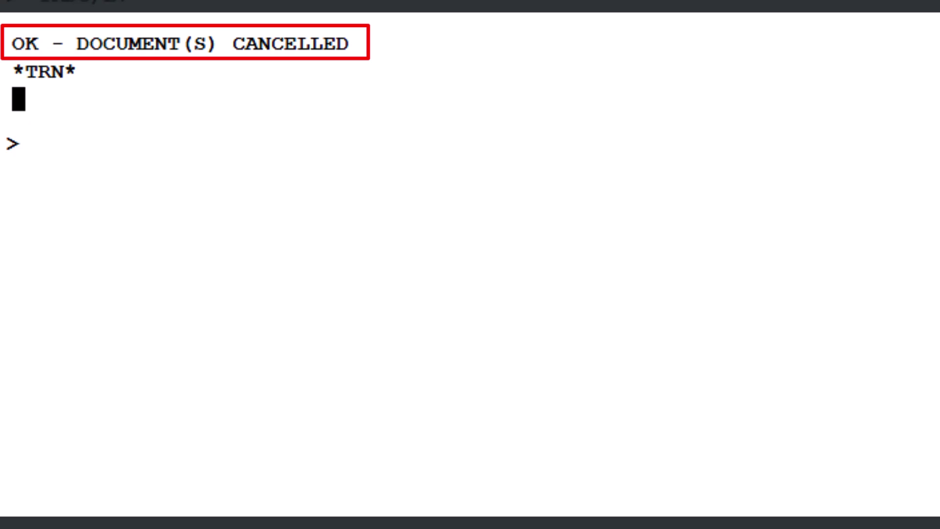
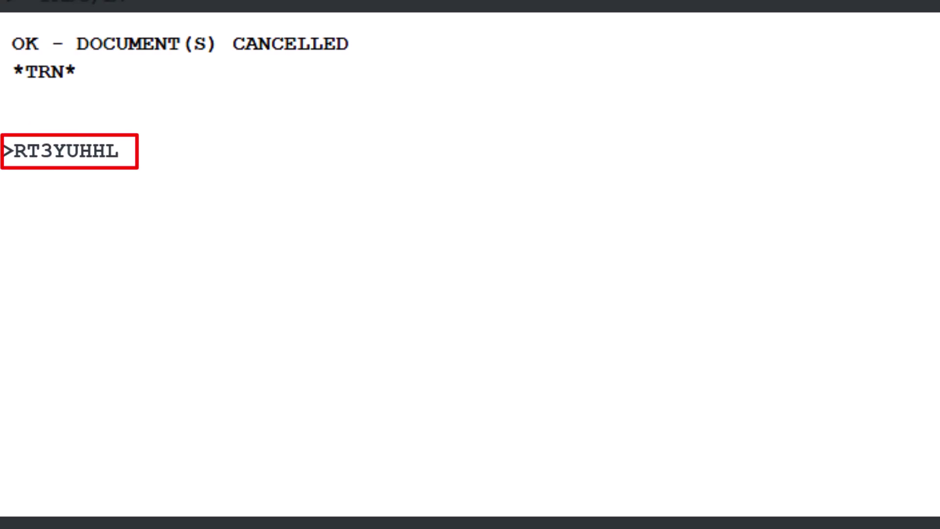
Step: Redisplay the booking and show the line-7 ticket record with TWD/L7 to confirm coupons are V
key("Return")
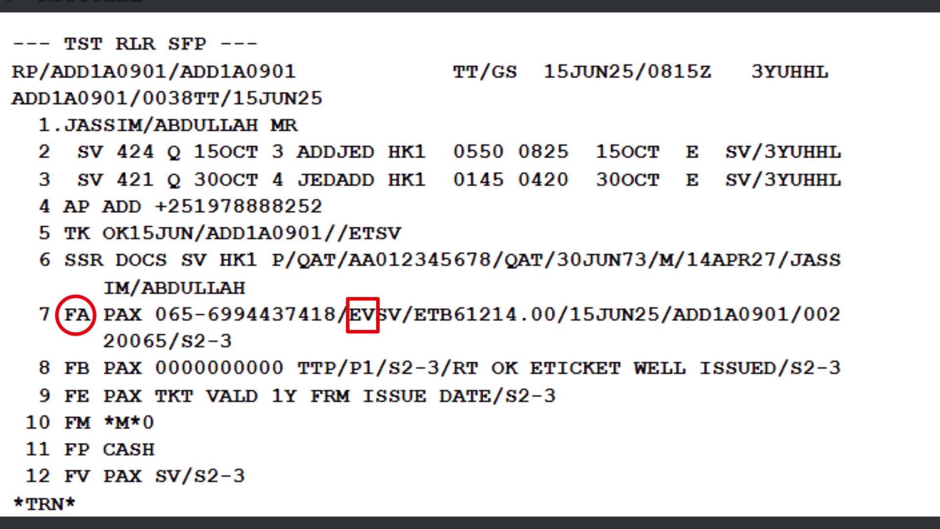
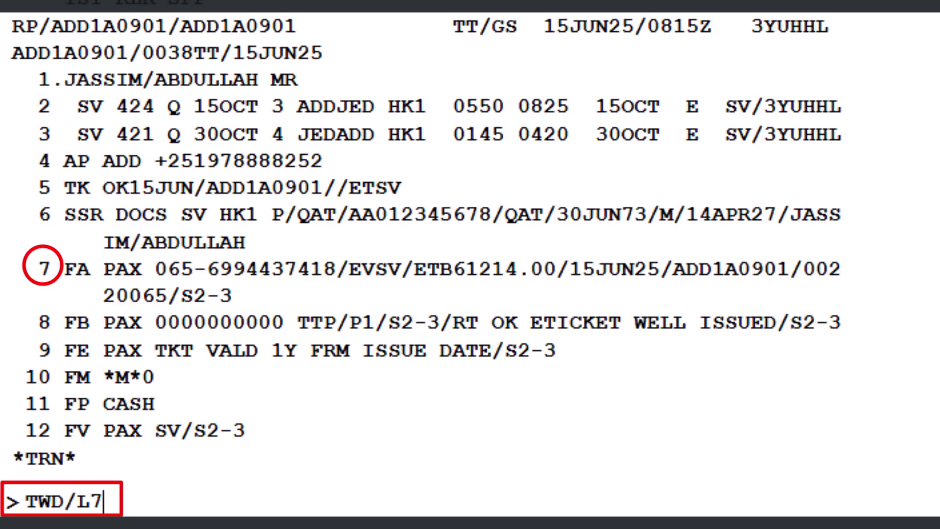
key("Return")
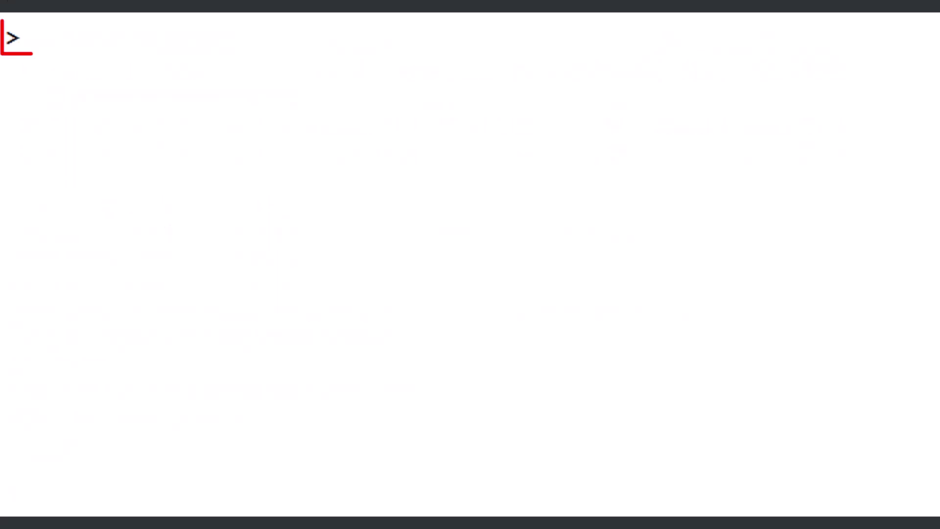
Step: Run the TJQ daily sales query report twice to check the ticket's transaction status
type("T")
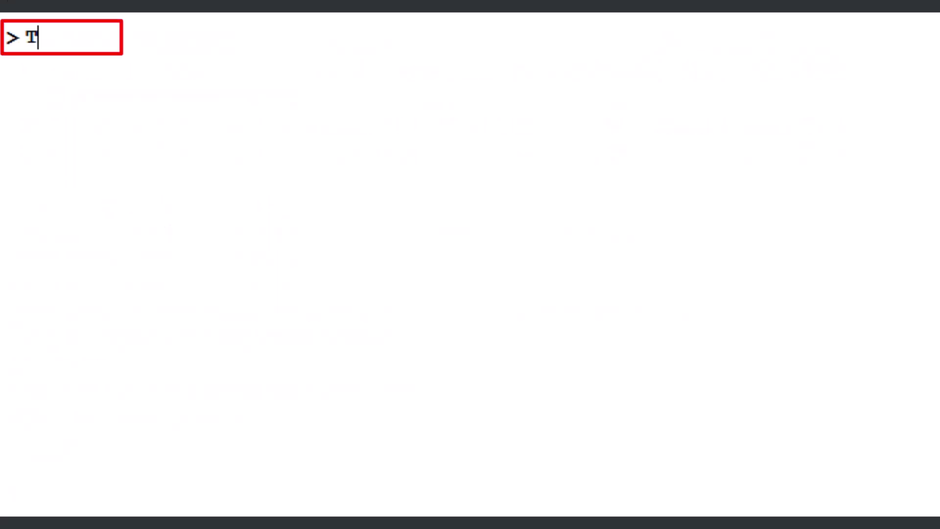
type("JQ")
key("Return")
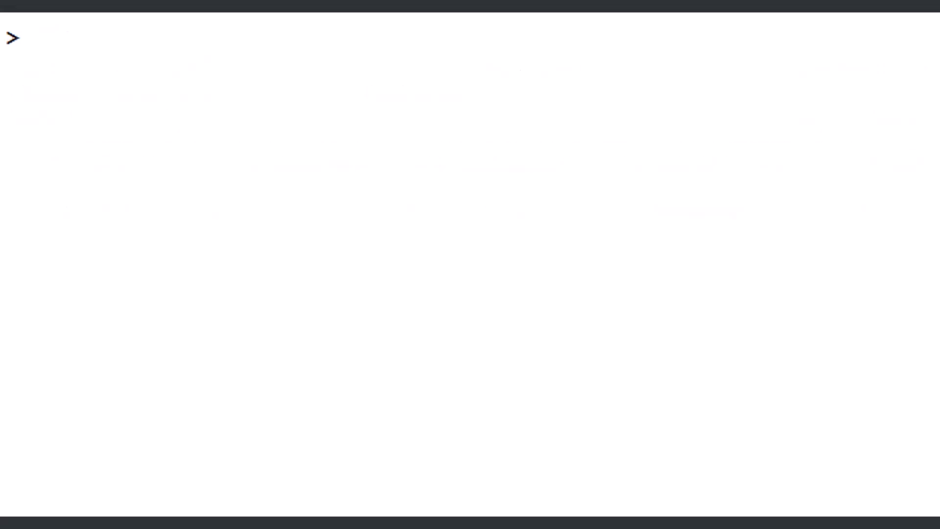
type("TJQ")
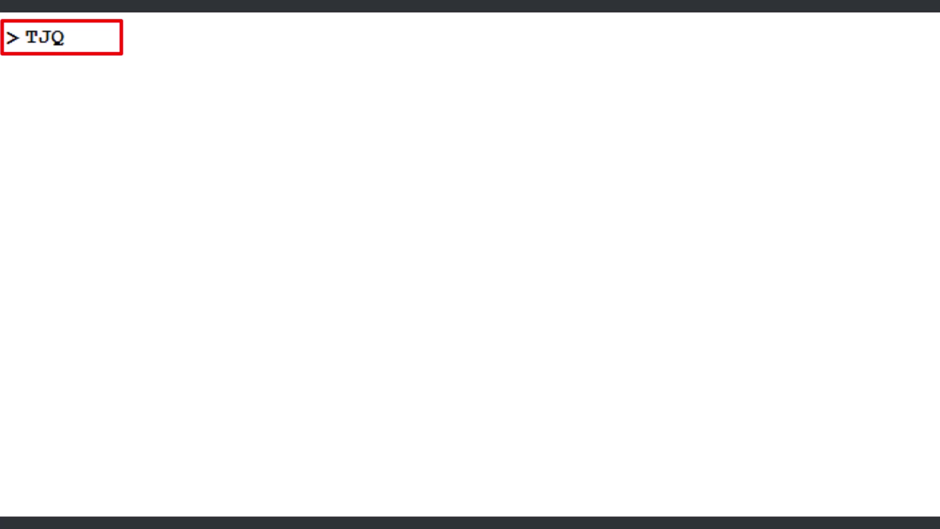
key("Return")
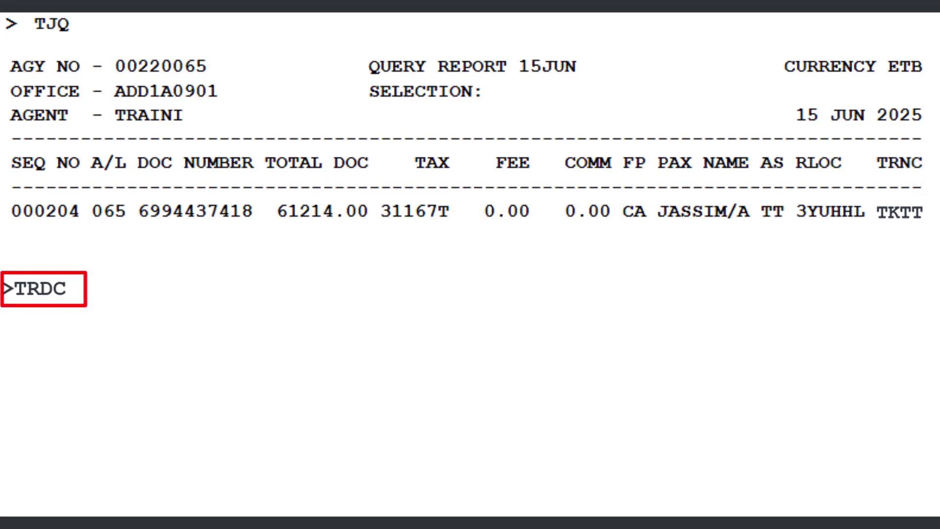
Step: Void the ticket by sales sequence number 000204, then rerun TJQ to confirm CANX
type("/")
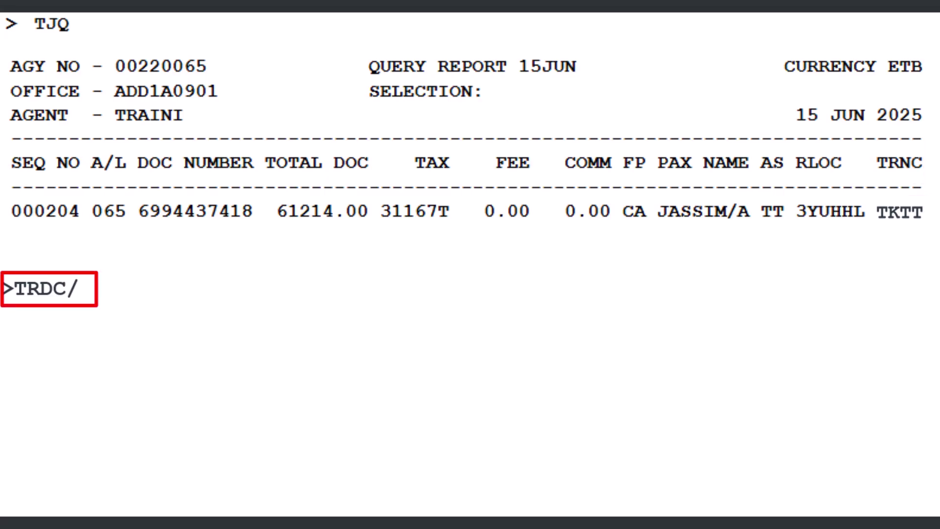
type("000204")
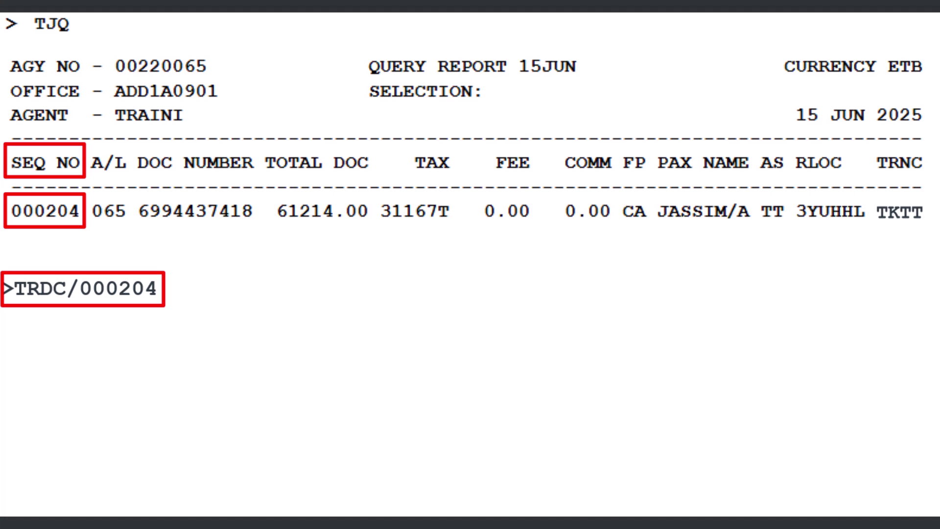
key("Return")
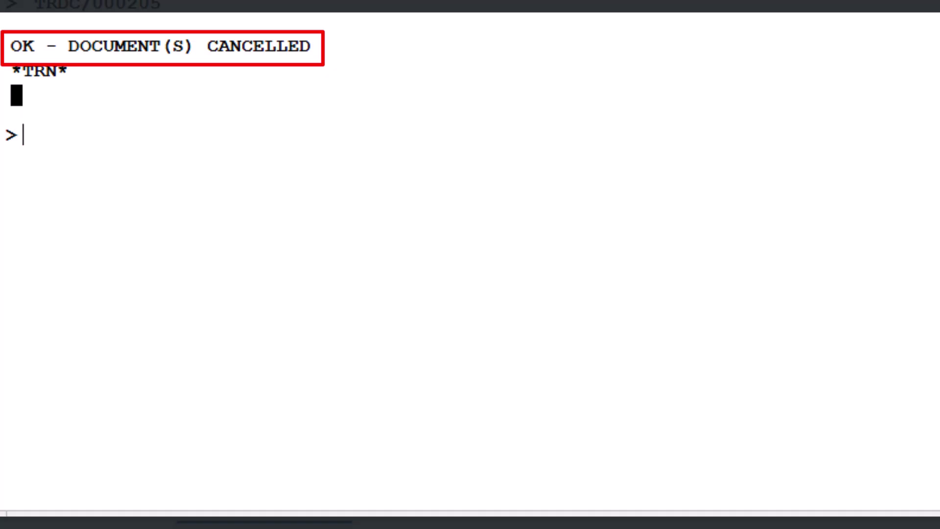
type("TJQ")
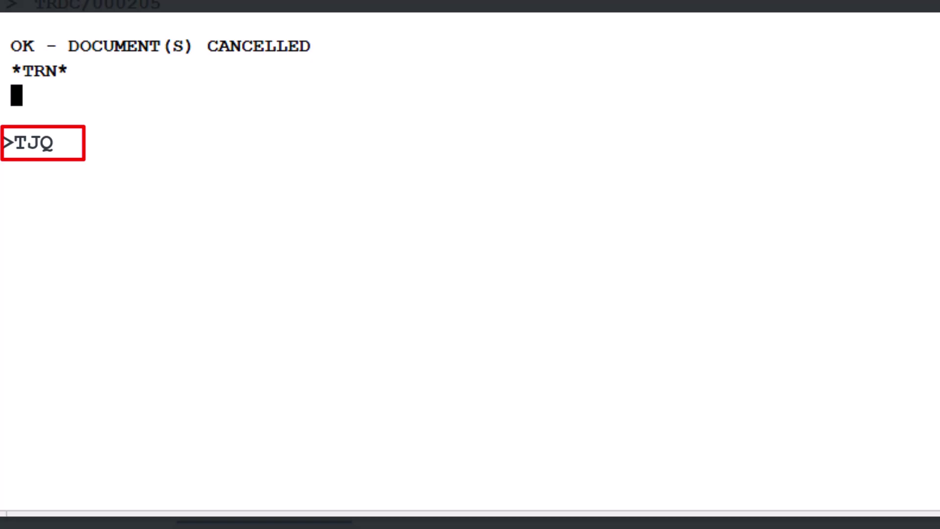
key("Return")
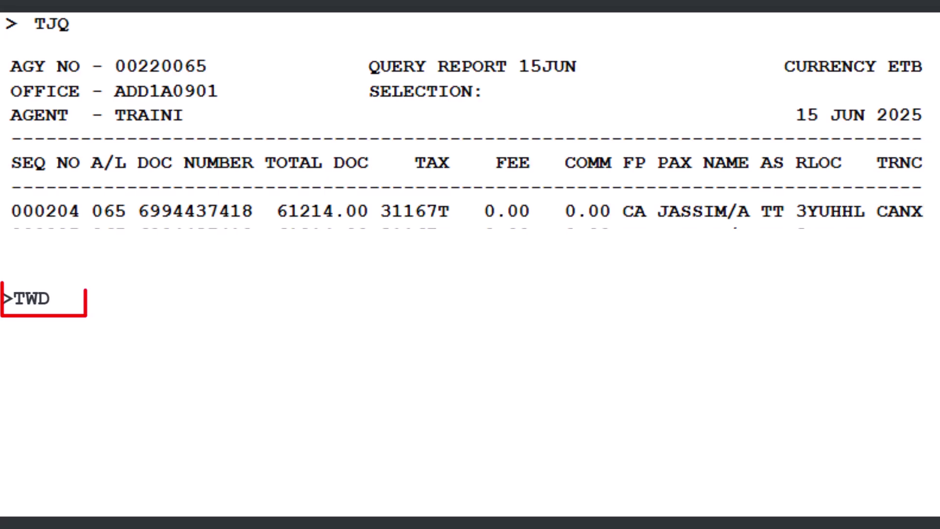
Step: Display the ticket record by ticket number with TWD/TKT, showing both coupons in status V
type("/TKT")
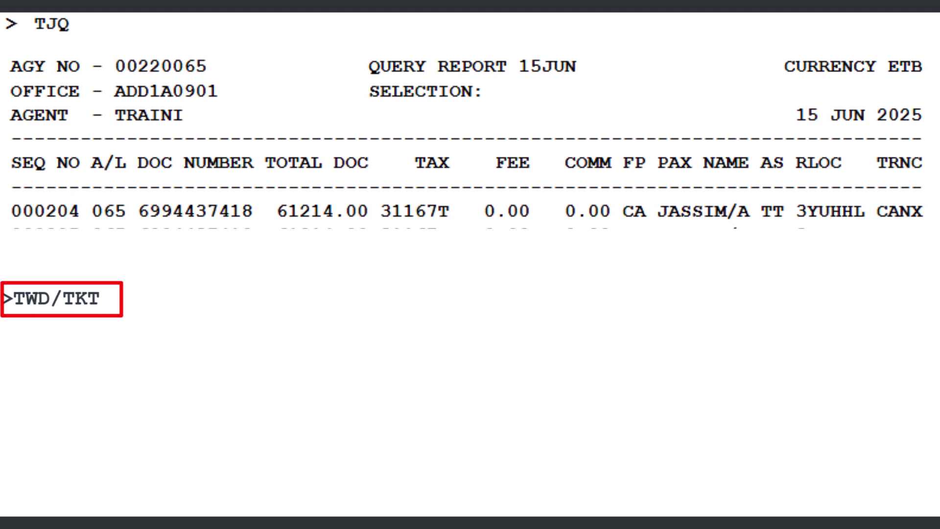
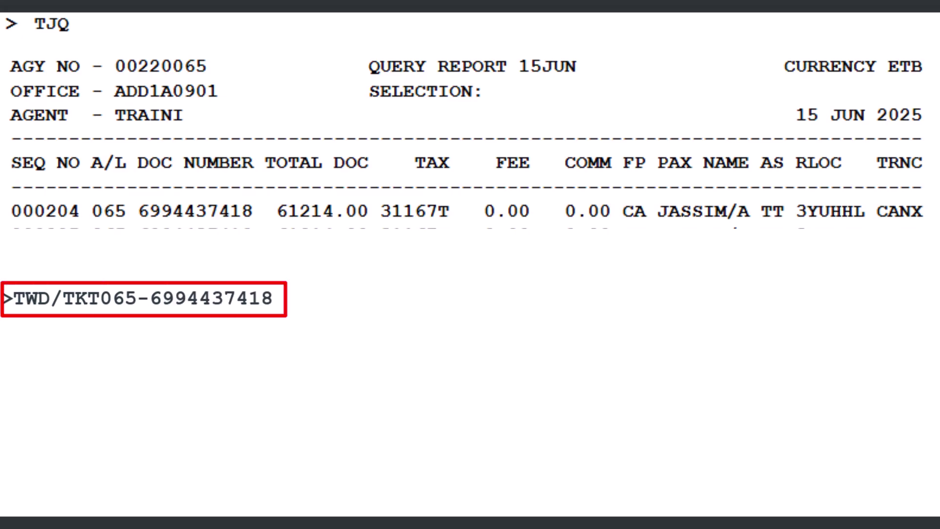
key("Return")
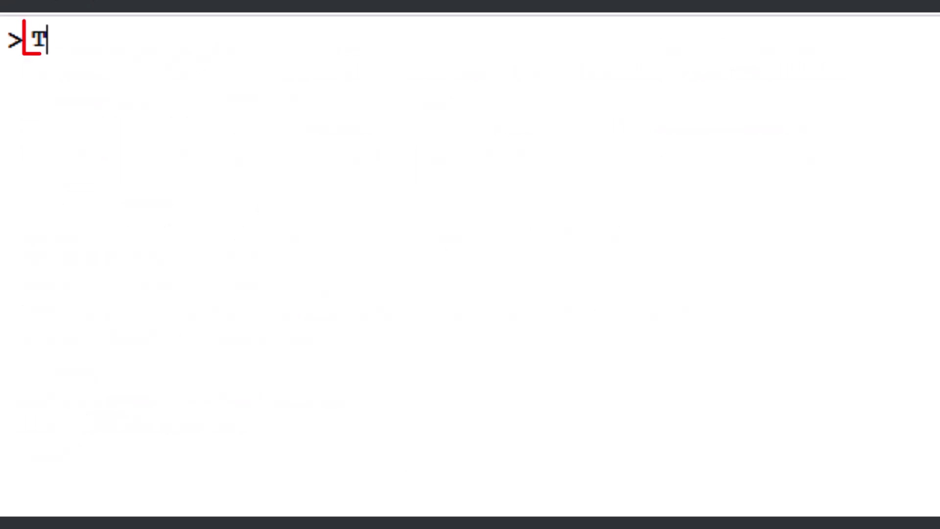
Step: Void the ticket by number with TRDC/TK, then confirm CANX in the TJQ report
type("RDC")
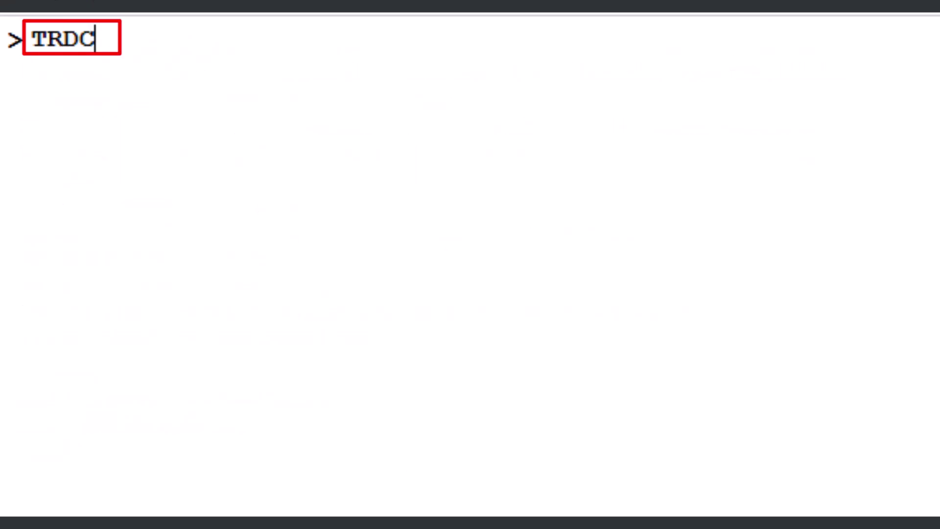
type("/TK-")
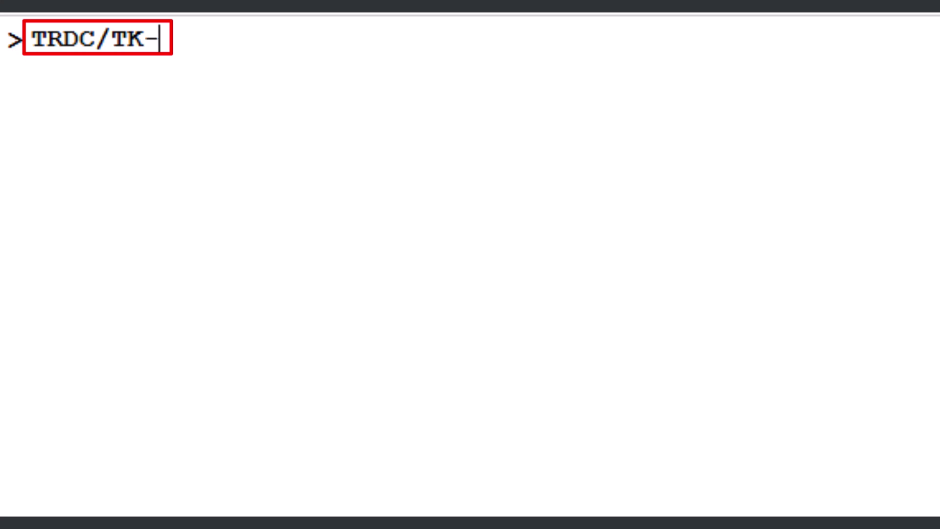
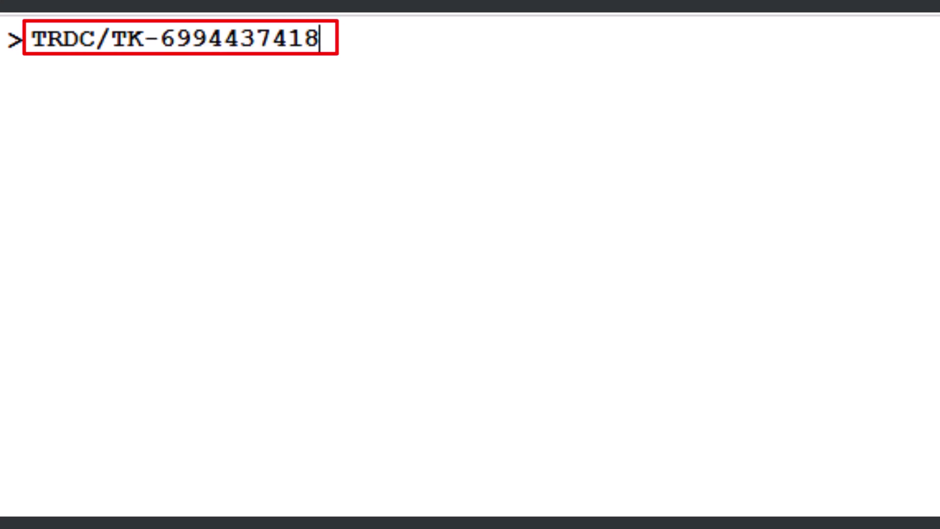
key("Return")
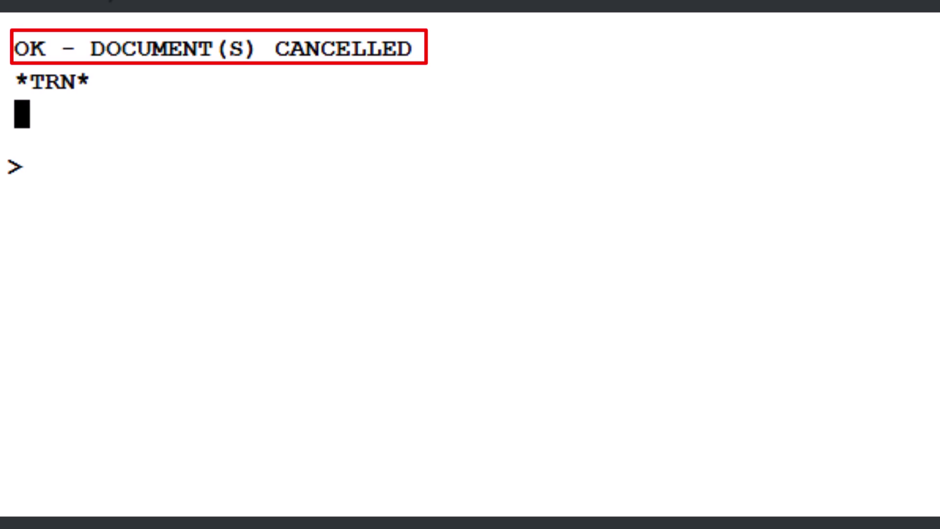
type("TJQ")
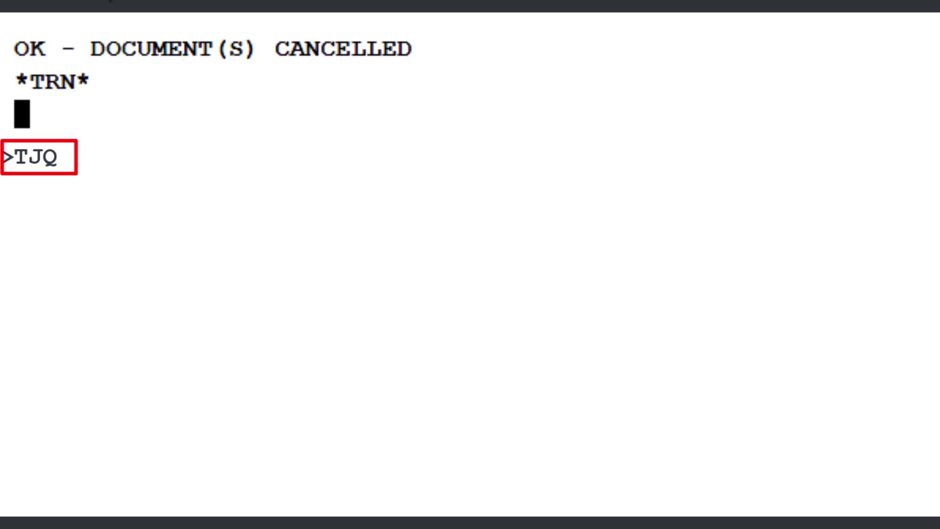
key("Return")
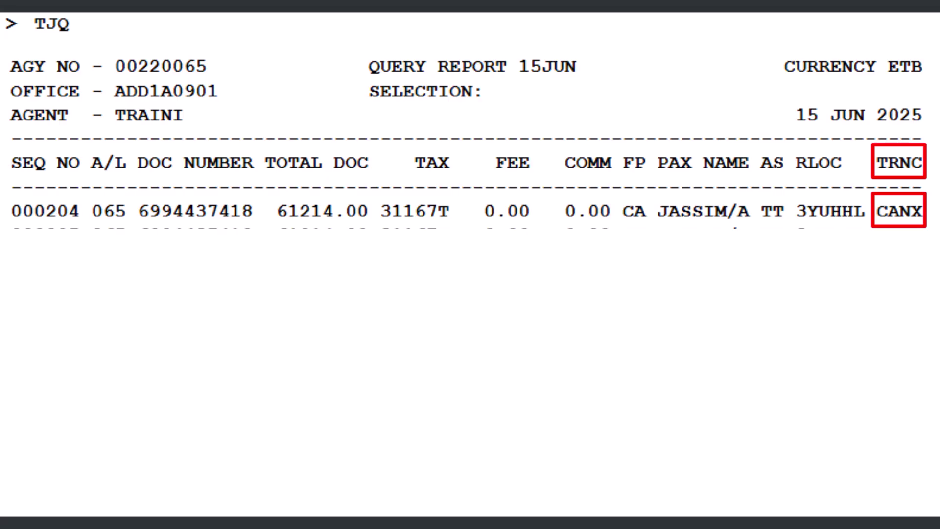
Step: Redisplay the ticket by number with TWD/TKT and confirm both coupons show V
type("TWD")
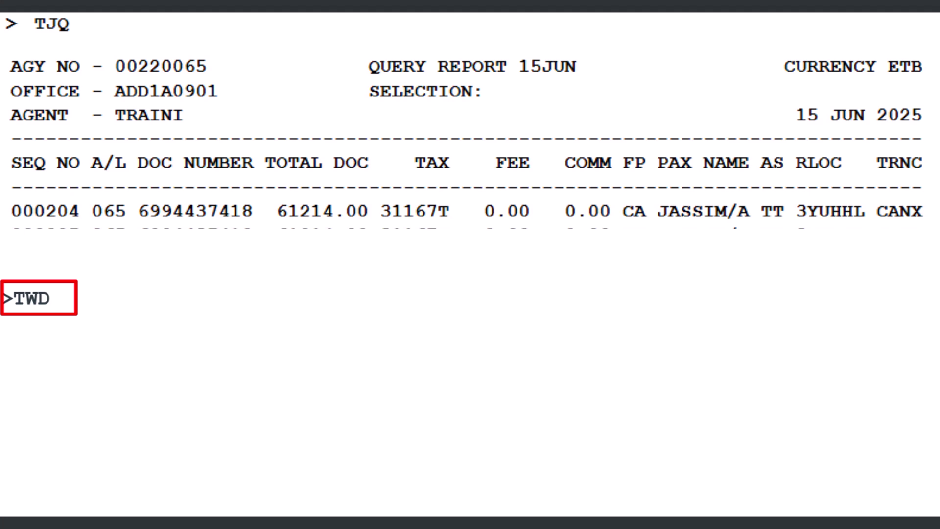
type("/TKT")
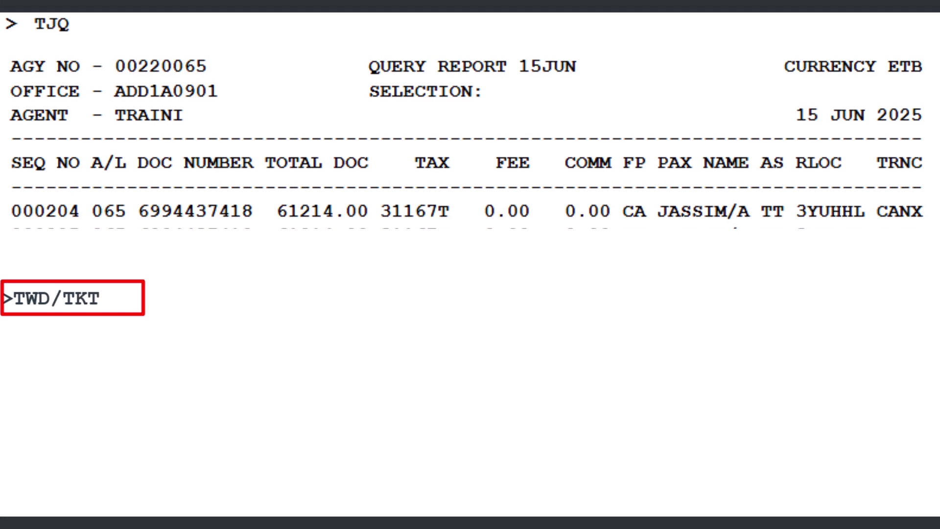
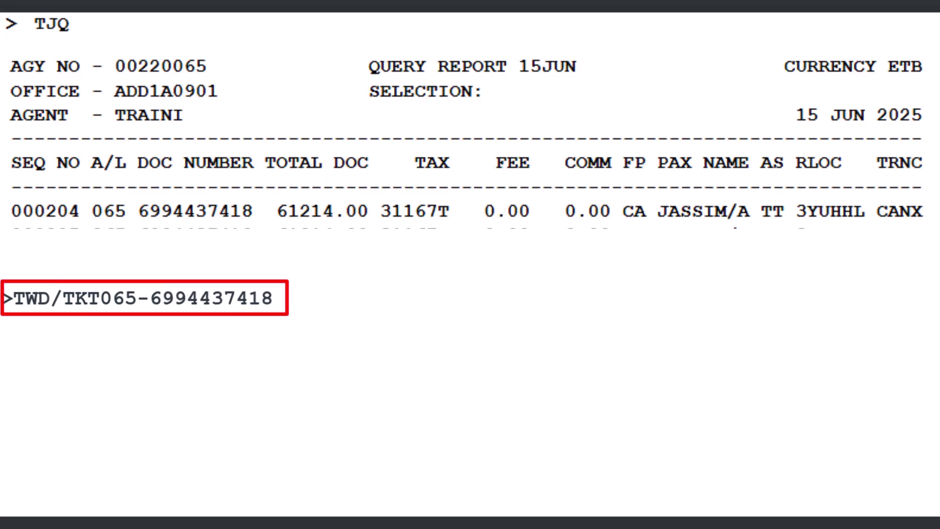
key("Return")
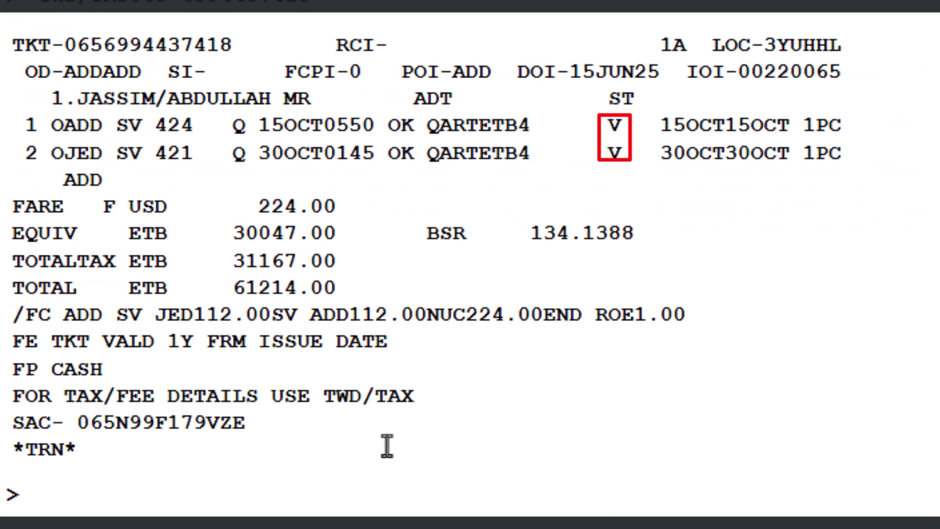